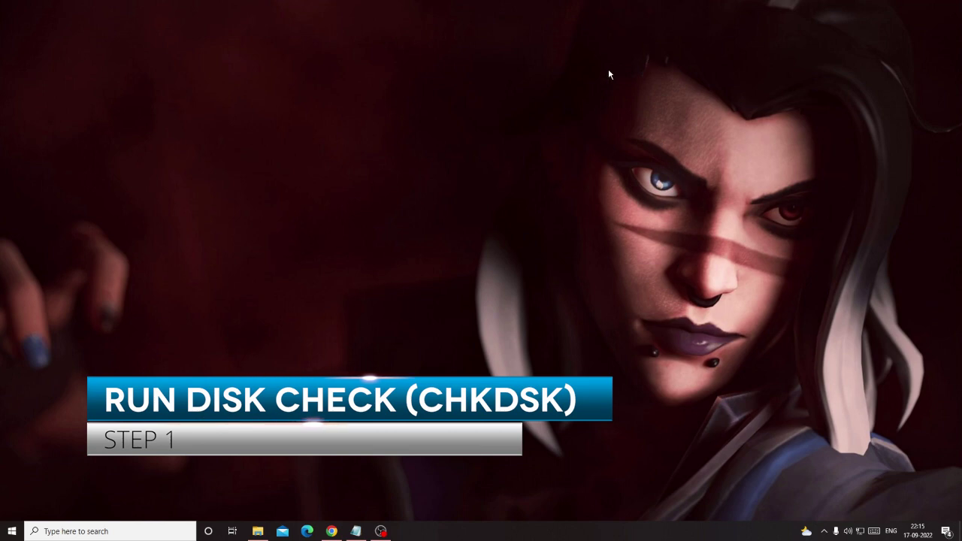
Open Local Disk (C:) Properties from This PC, showing 235 GB used of 476 GB.
click(257, 535)
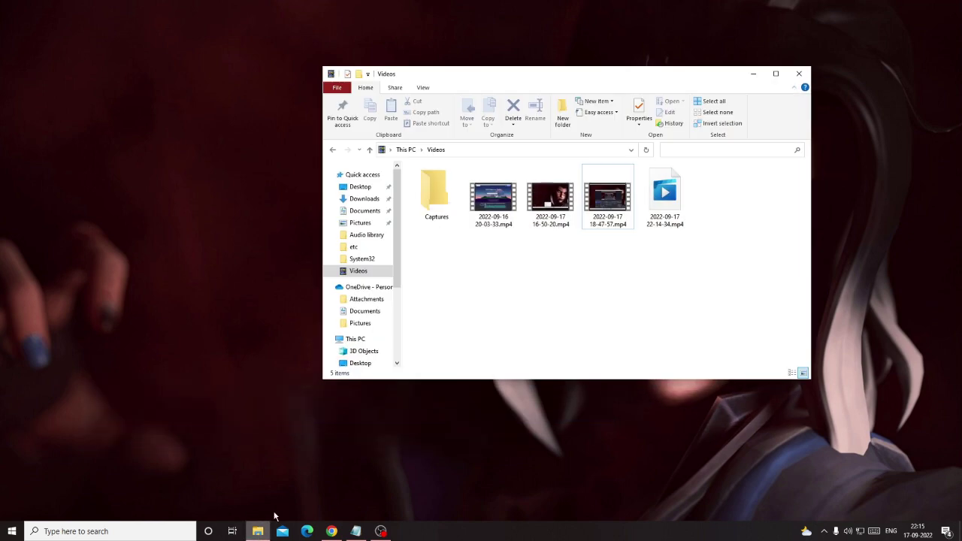
click(372, 324)
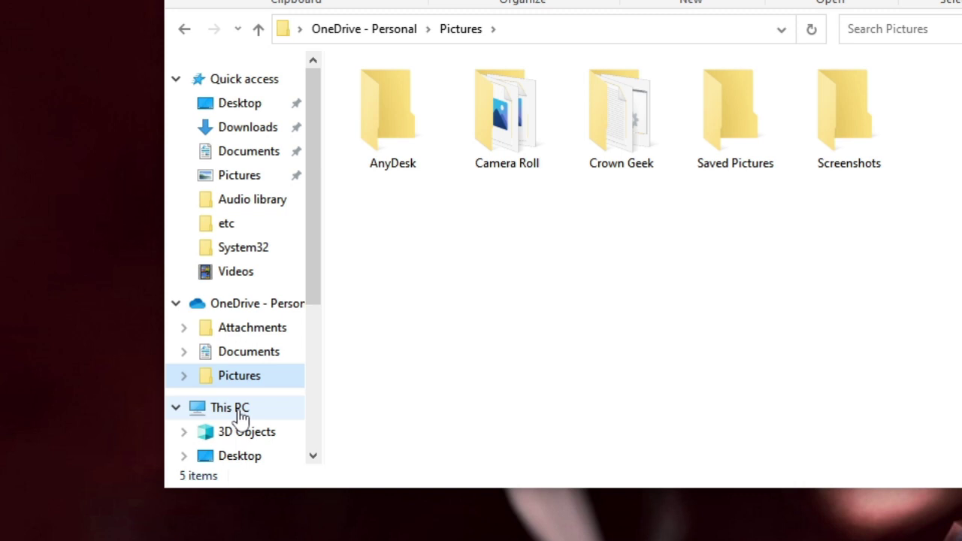
click(230, 408)
click(437, 324)
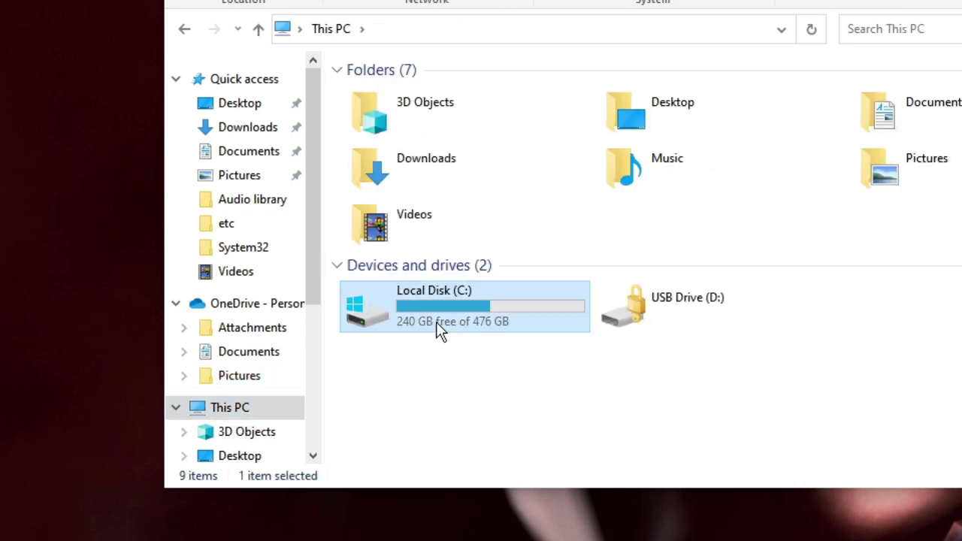
right_click(472, 295)
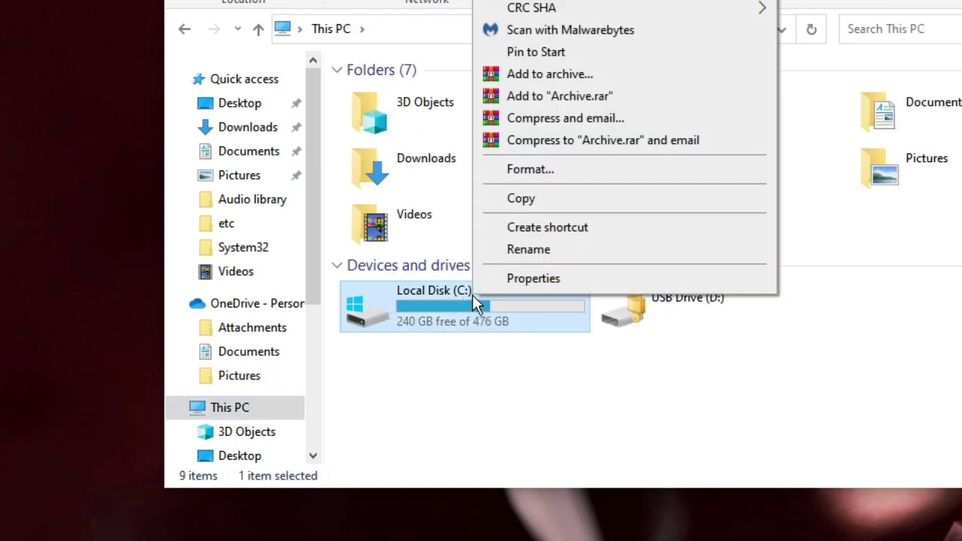
click(583, 283)
drag(615, 286, 621, 46)
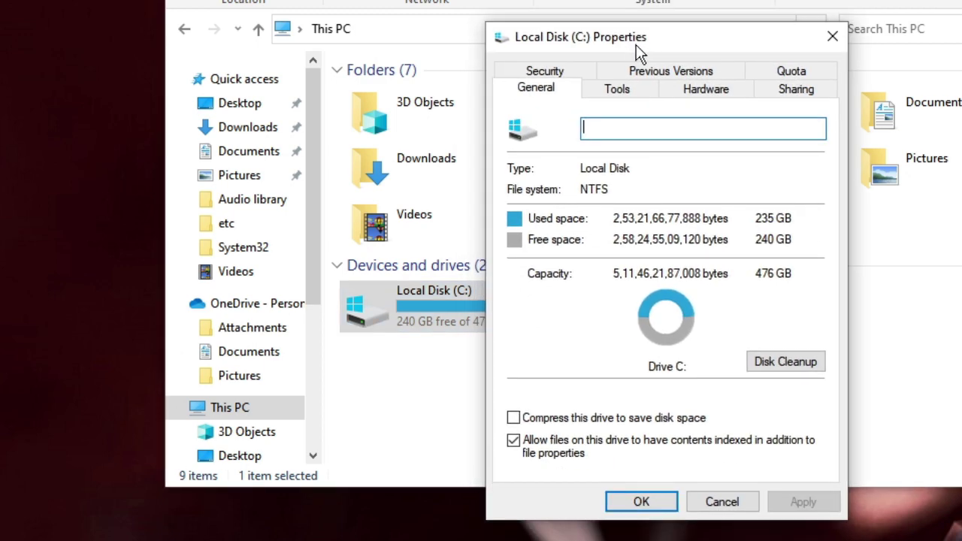
Run the Tools-tab error check on C:, which reports repair needed, then close both dialogs.
click(620, 94)
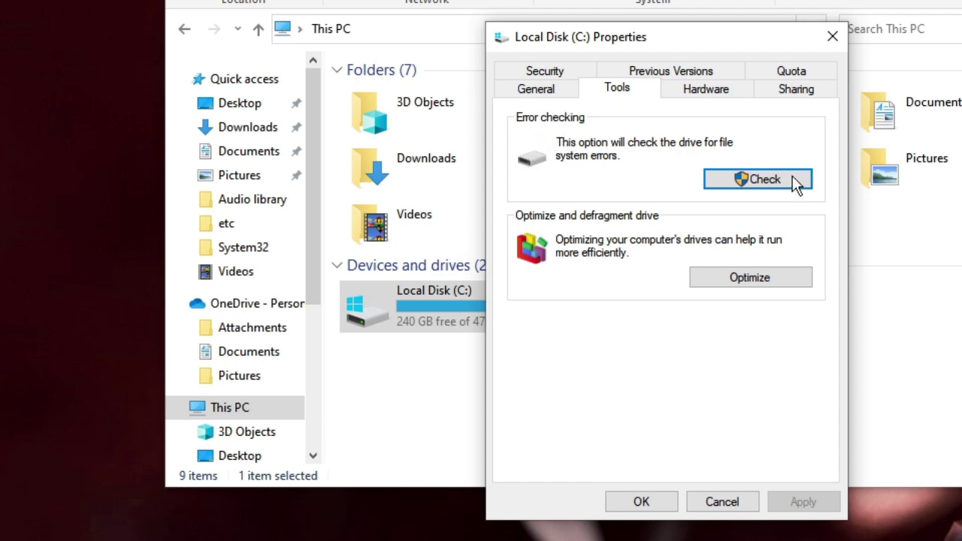
click(764, 181)
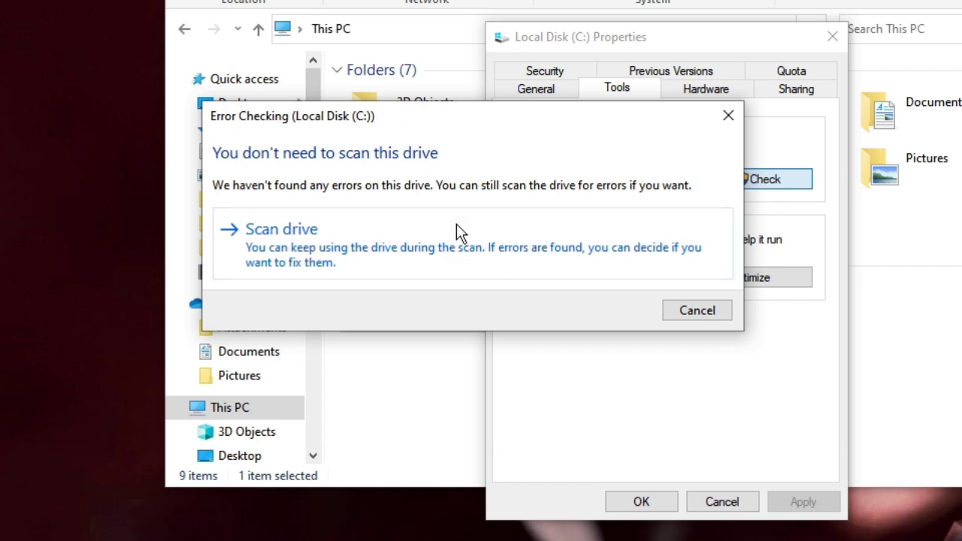
click(446, 239)
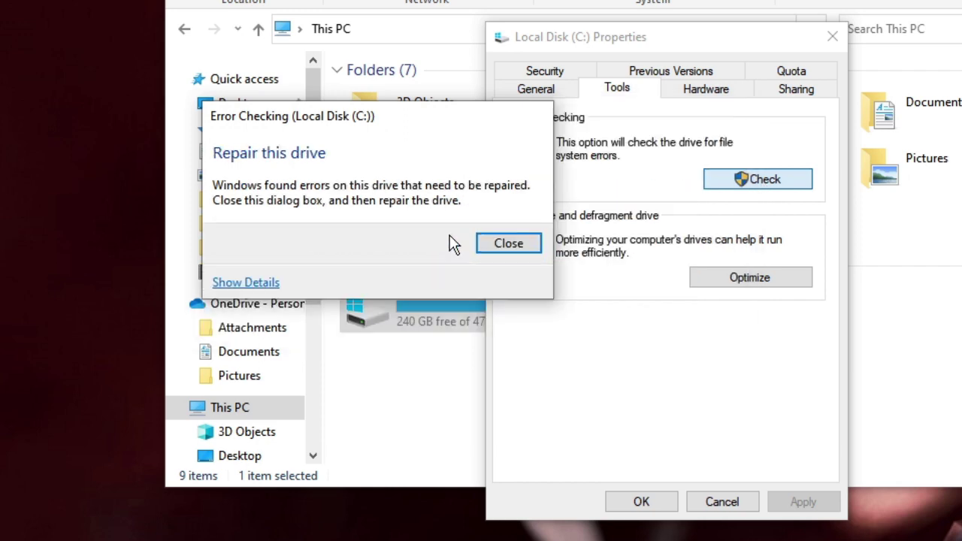
drag(447, 130, 565, 116)
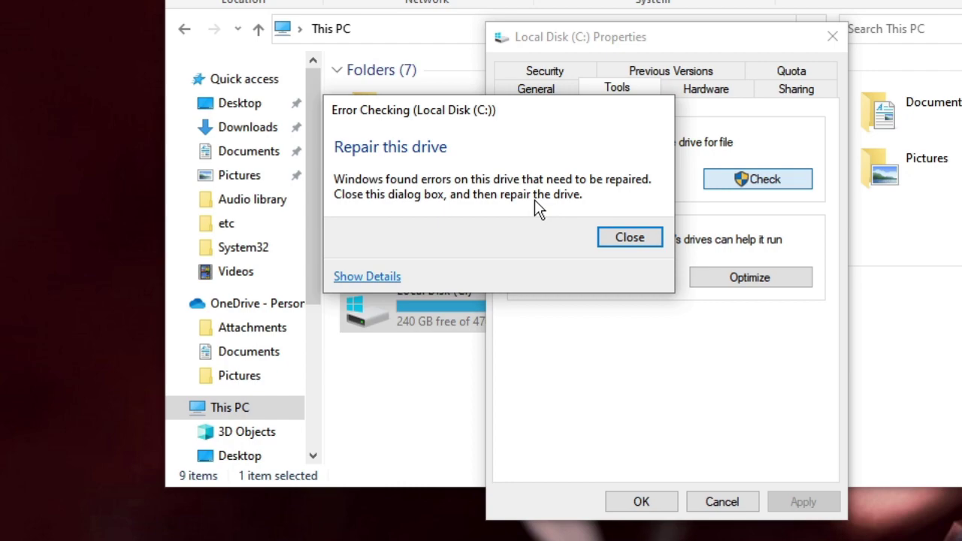
click(618, 241)
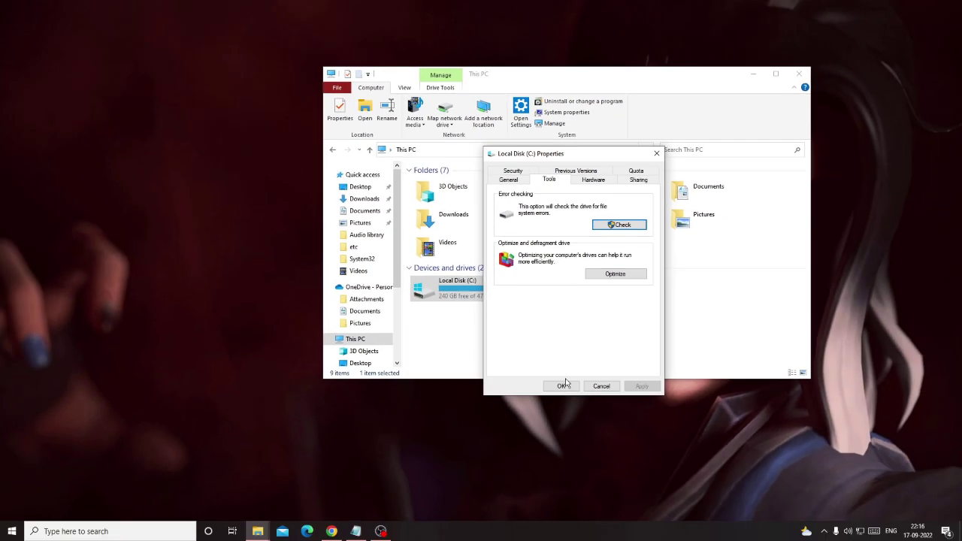
click(565, 383)
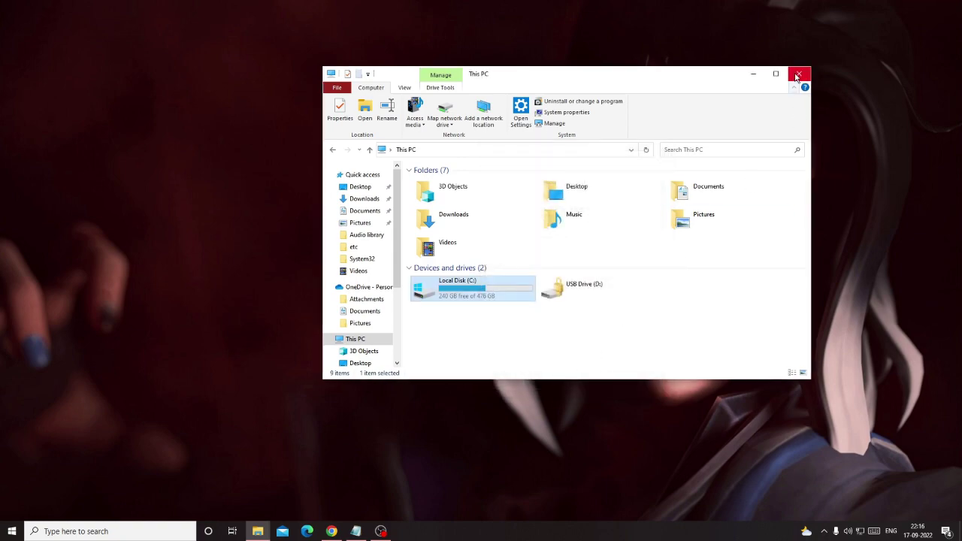
Close File Explorer and launch Command Prompt as administrator from a cmd search.
click(798, 76)
click(146, 531)
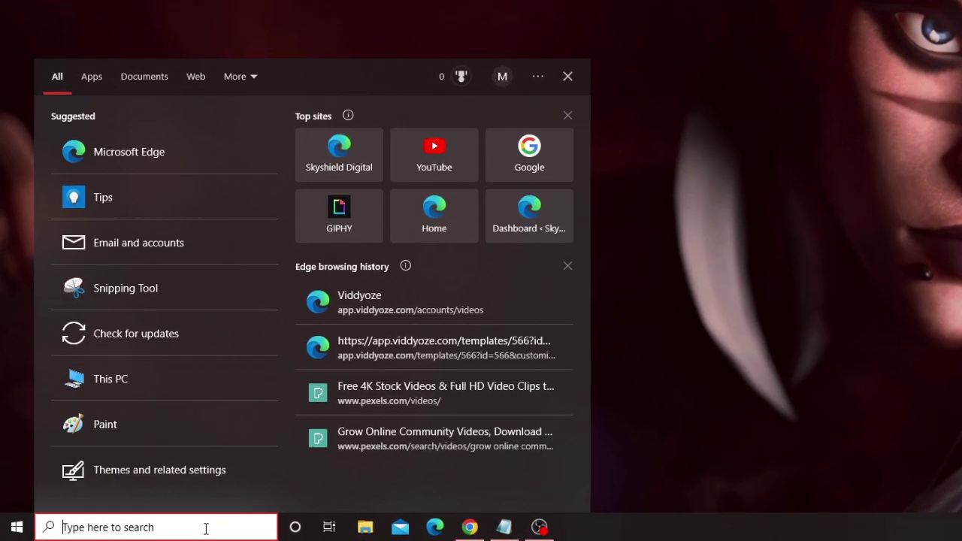
text(cmd)
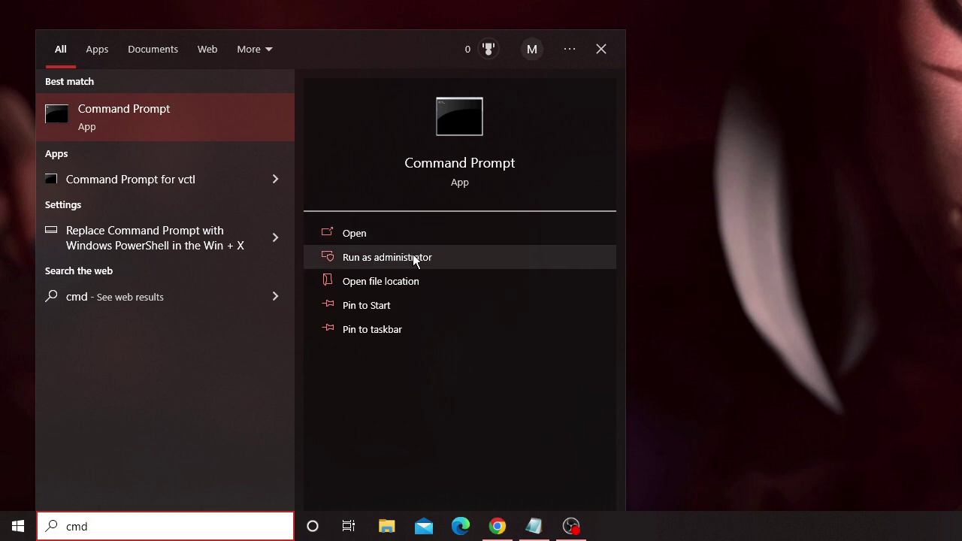
click(440, 257)
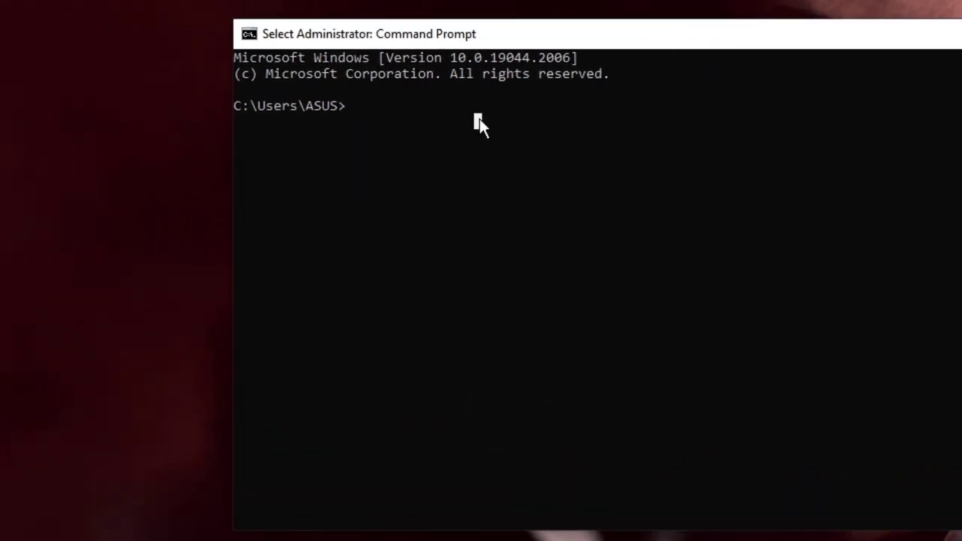
Schedule chkdsk /f c: to fix errors on drive C: at the next restart.
text(chk)
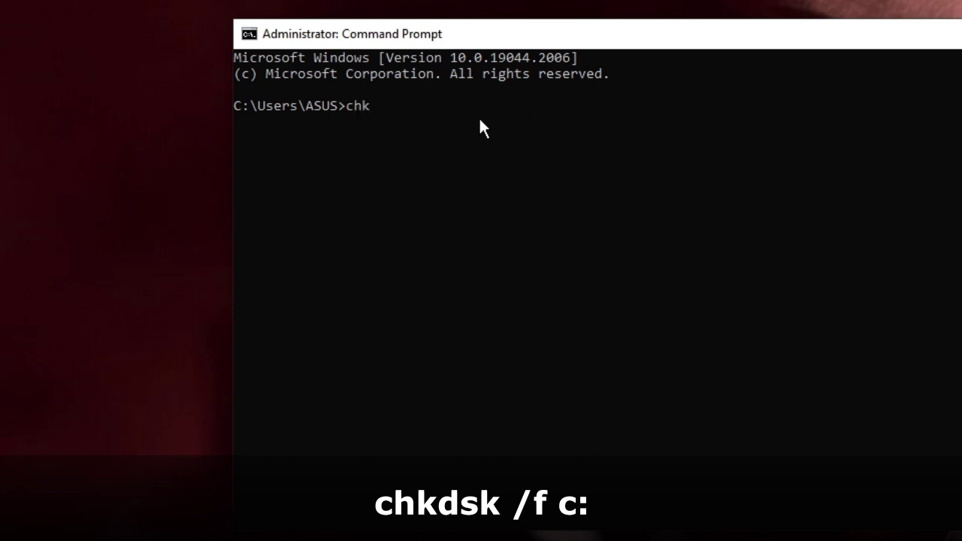
text(dsk /f c:)
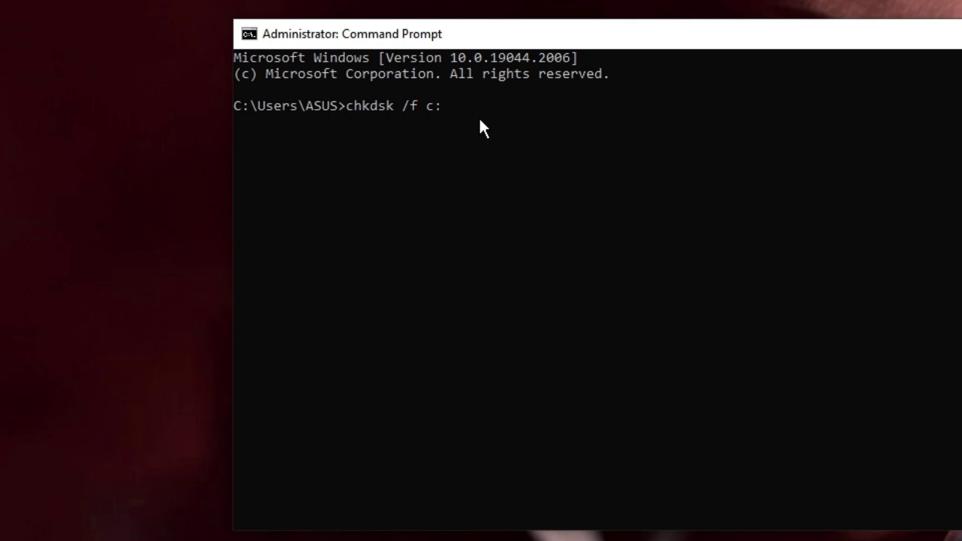
key(Return)
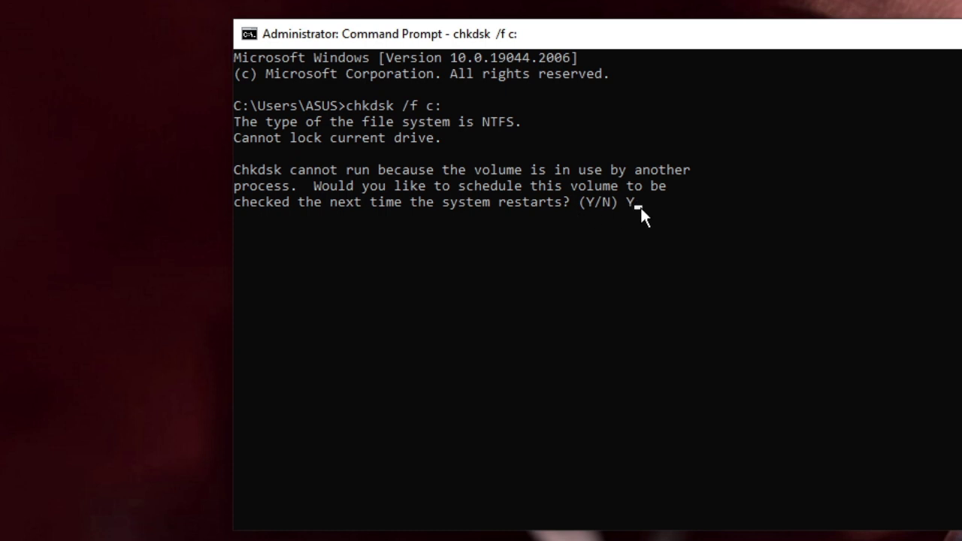
key(Return)
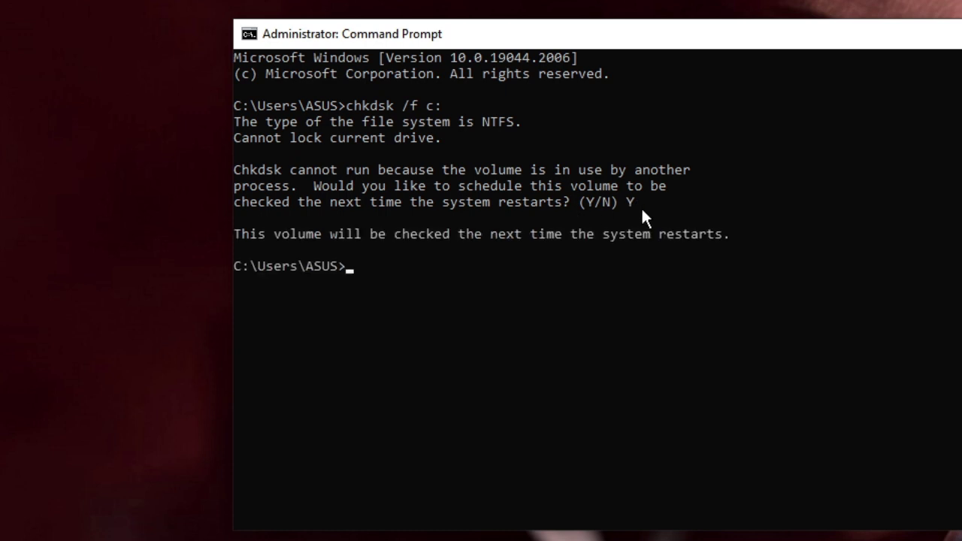
Schedule chkdsk /r c: to repair drive C: at the next restart, confirming with Y.
text(chkdsk /r c:)
key(Return)
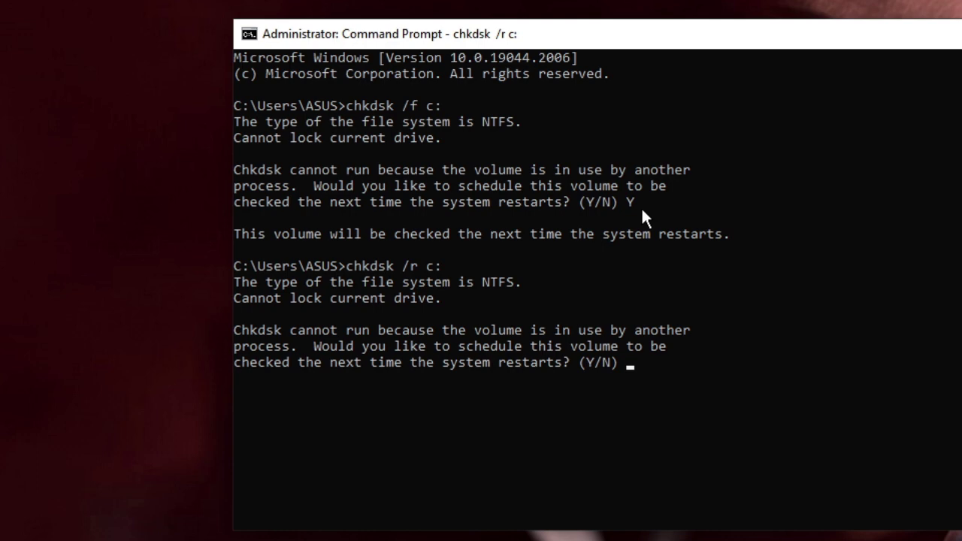
text(Y)
key(Return)
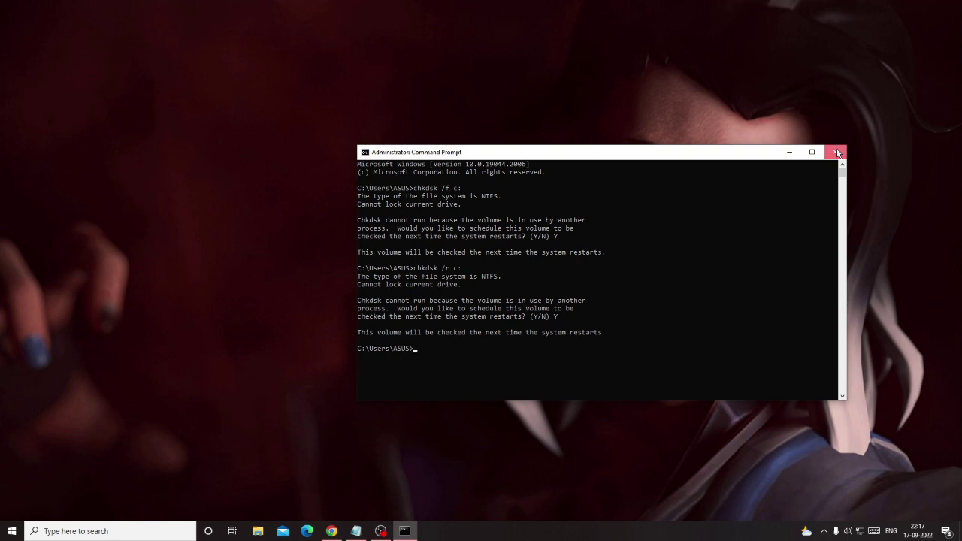
Close Command Prompt, open Windows Memory Diagnostic via an mds search, then dismiss it.
click(836, 151)
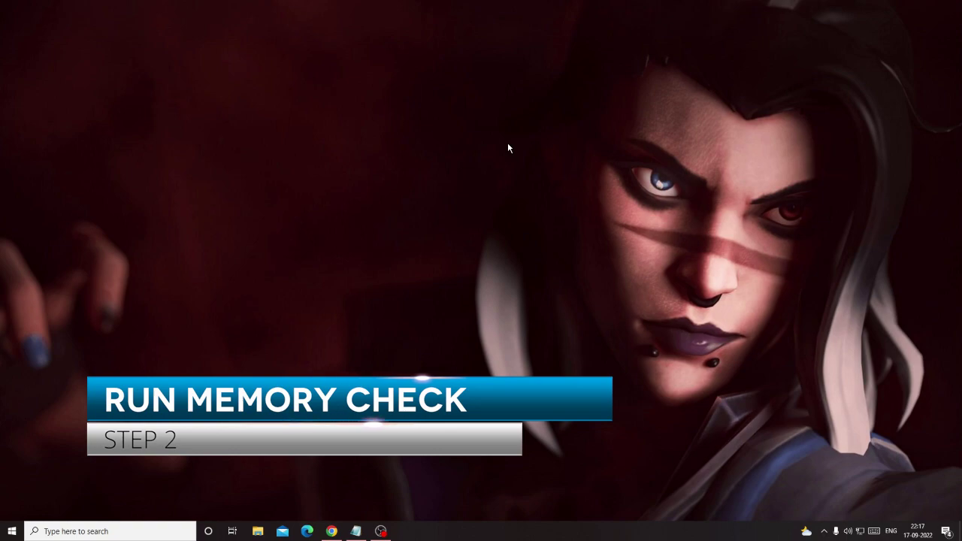
click(115, 533)
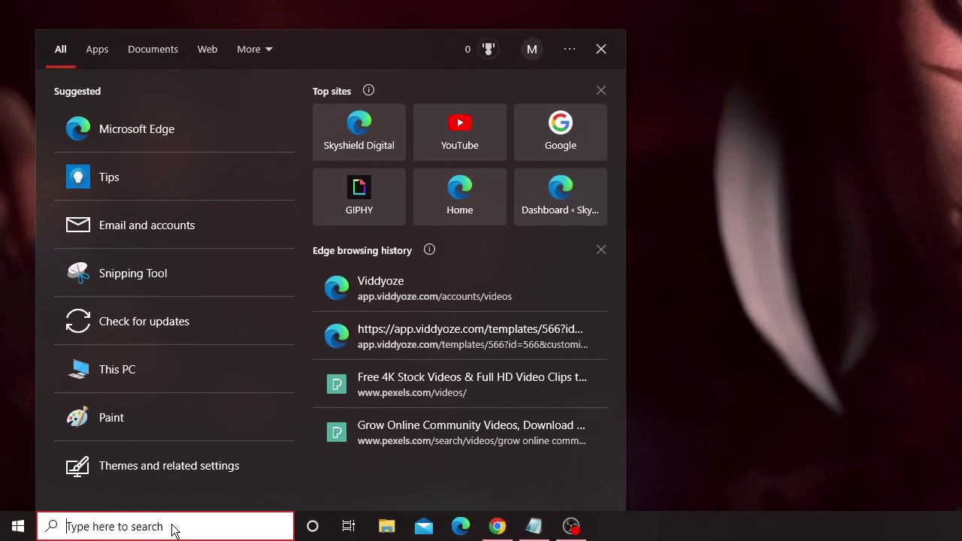
text(mds)
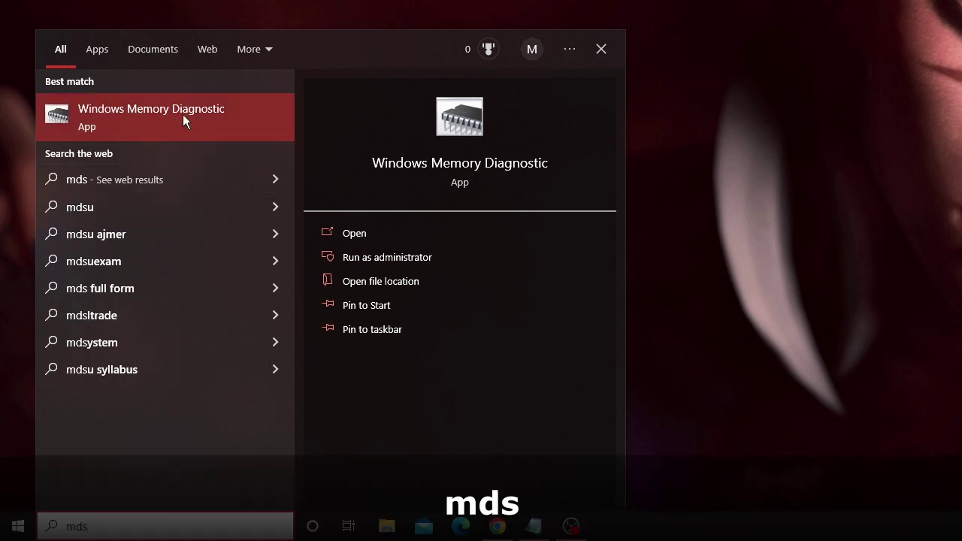
click(210, 114)
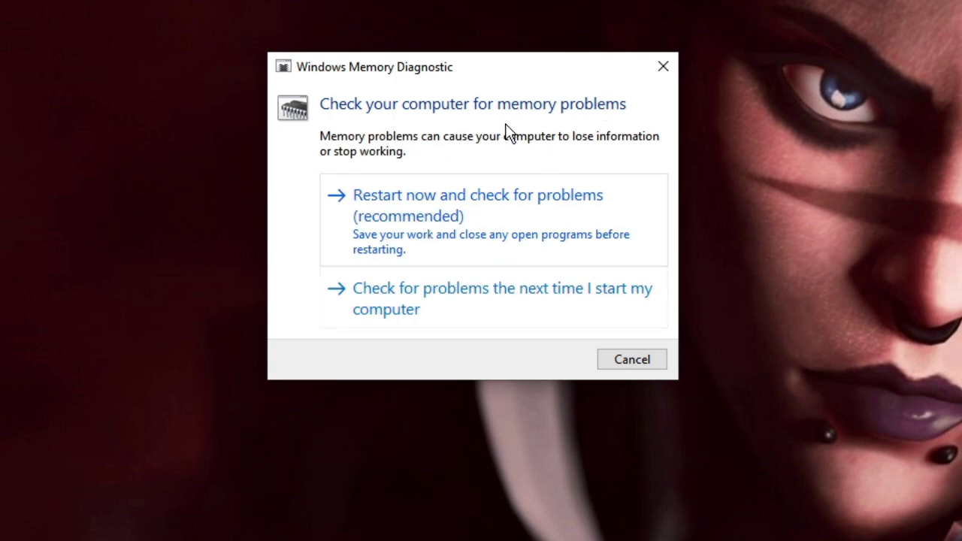
click(664, 67)
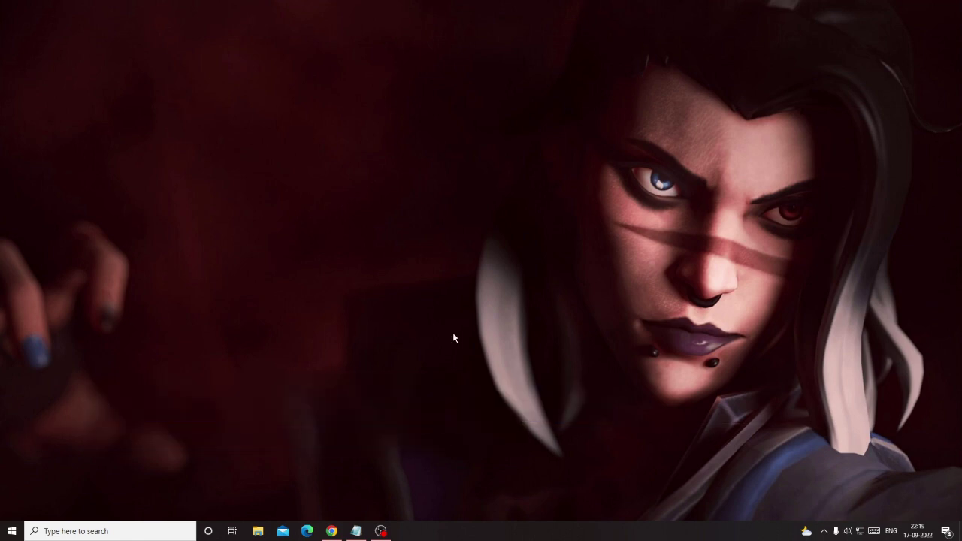
Open the C:\Windows\Temp folder by running 'temp' in the Run box.
key(super+r)
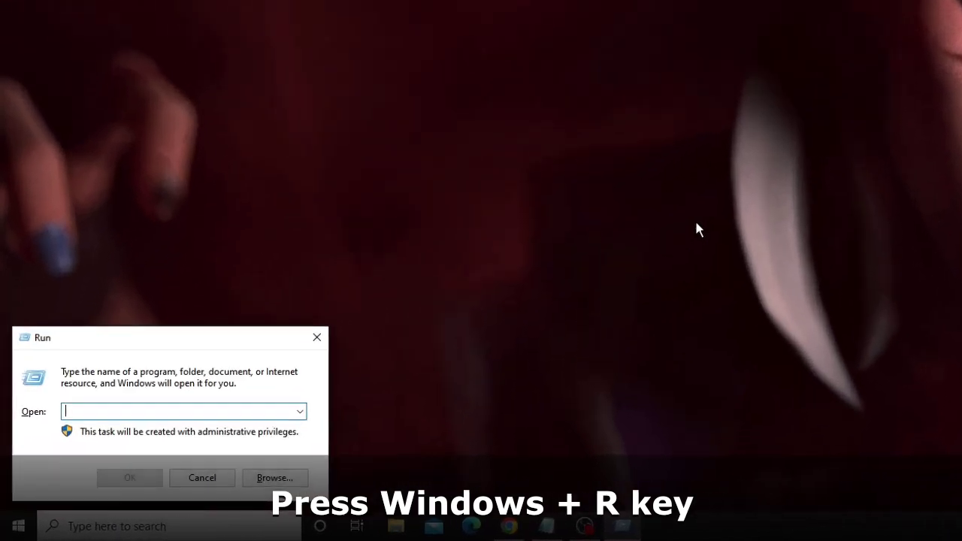
text(temp)
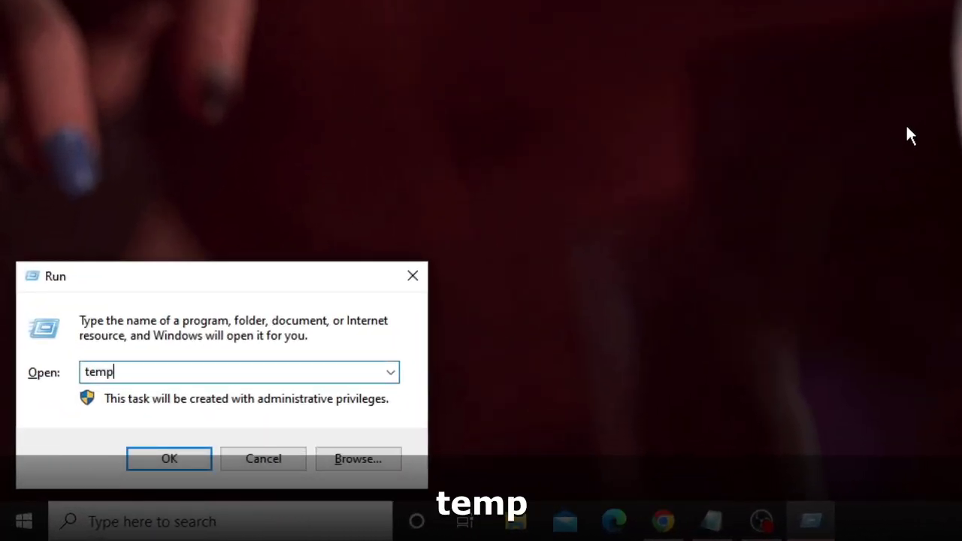
click(194, 466)
Delete everything in Windows Temp, skipping in-use items, leaving 3, and close the folder.
click(459, 185)
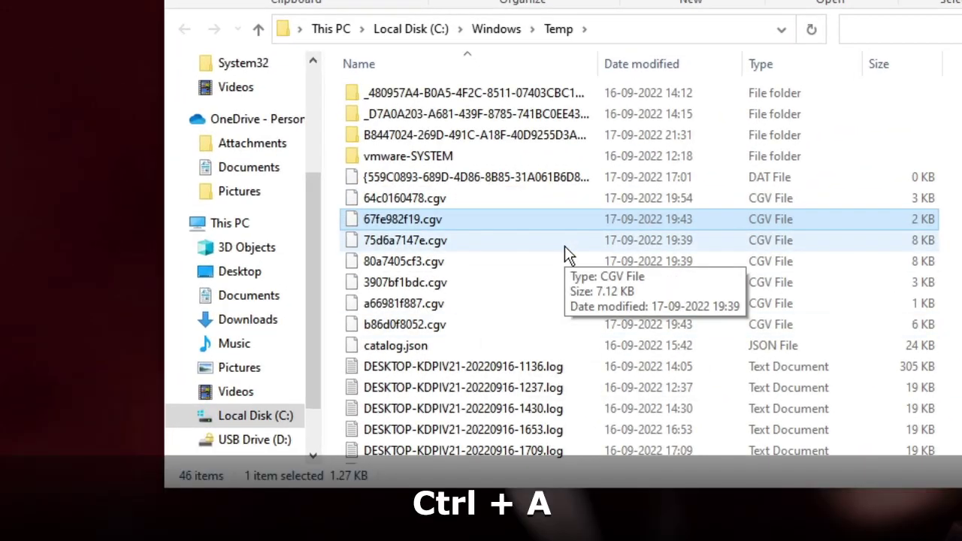
key(ctrl+a)
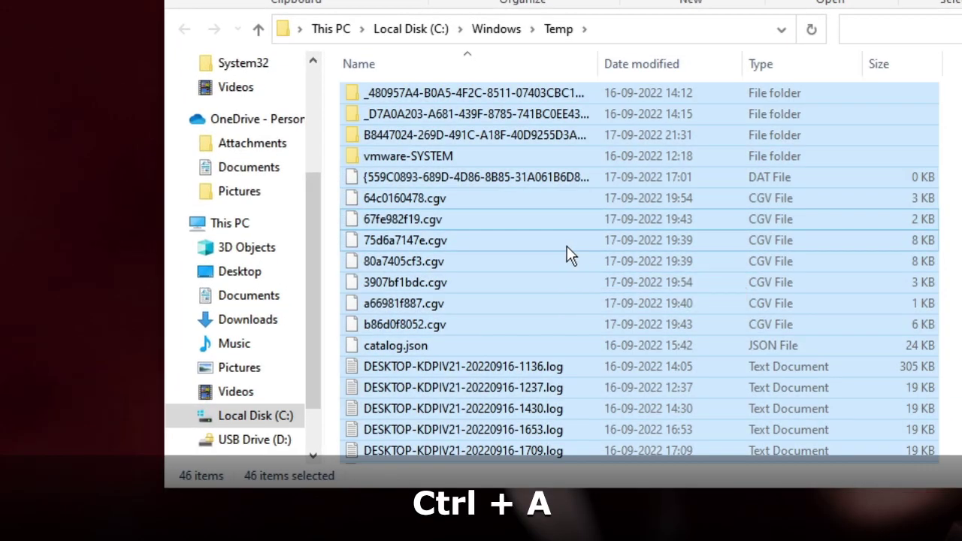
key(Delete)
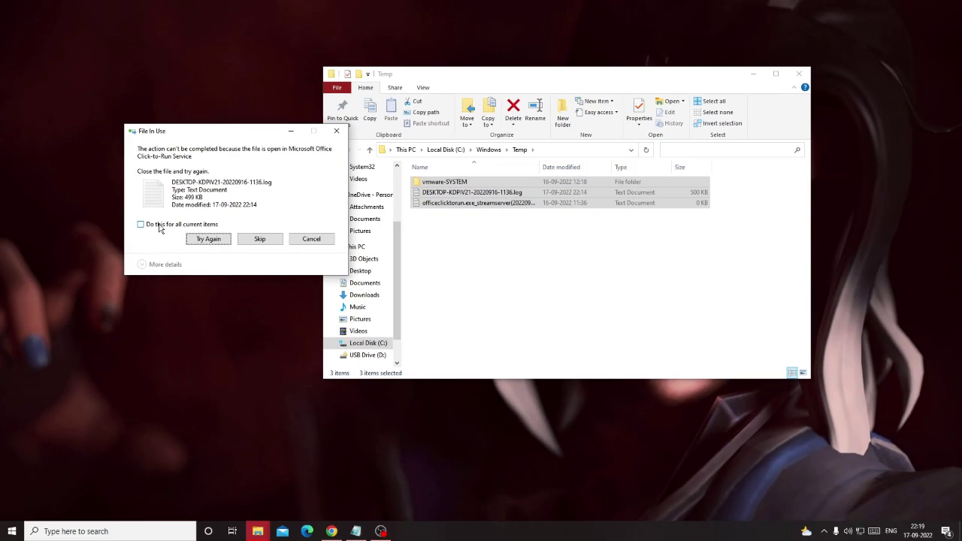
click(166, 226)
click(264, 245)
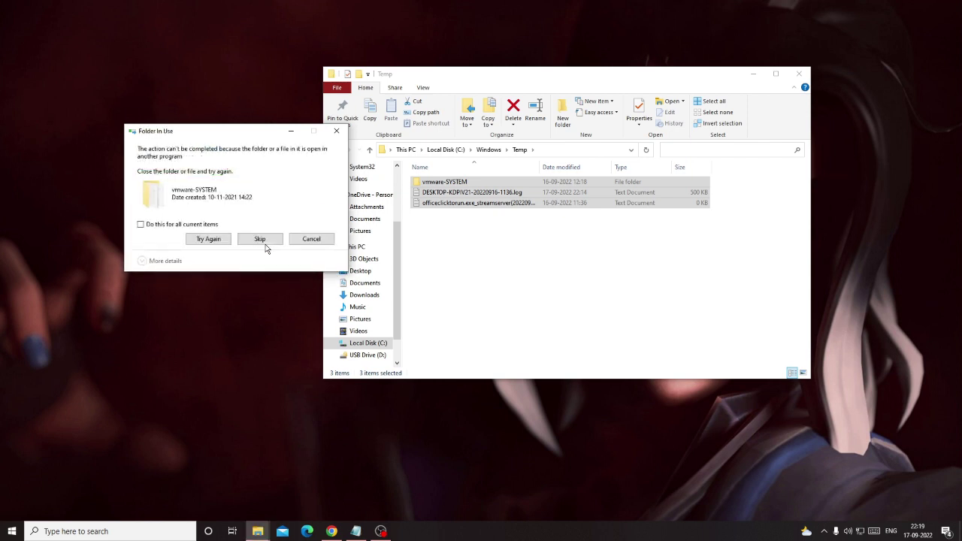
click(215, 225)
click(253, 239)
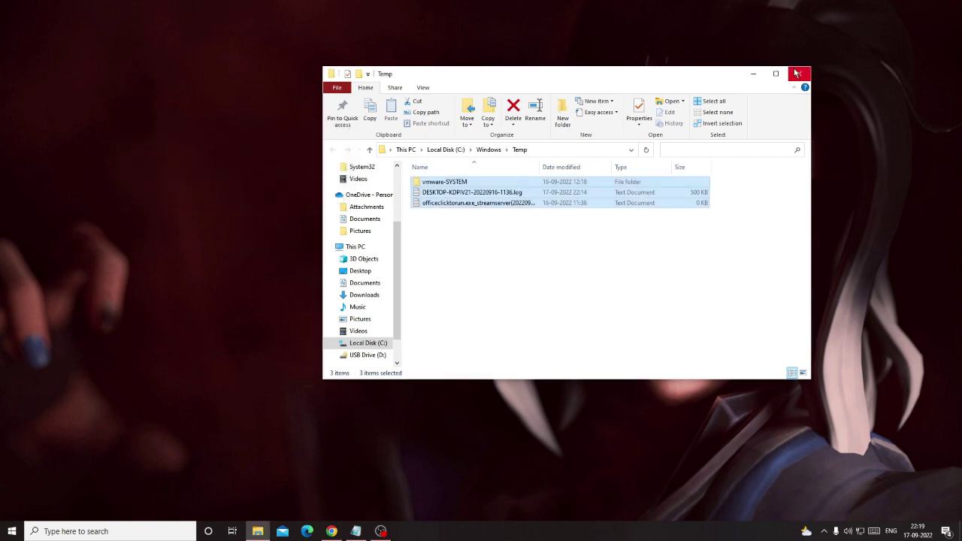
click(798, 72)
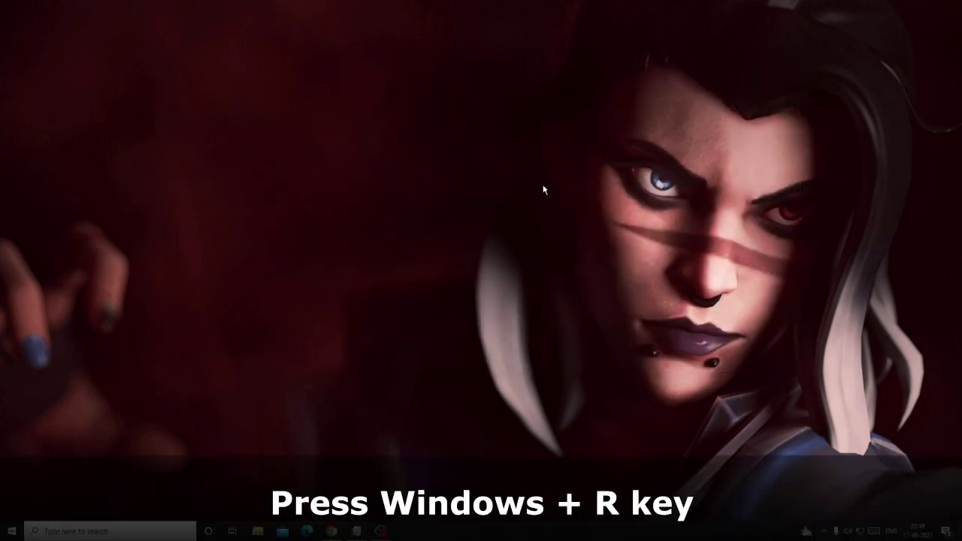
Open the user's AppData\Local\Temp folder by running %temp% in the Run box.
key(super+r)
text(%temp%)
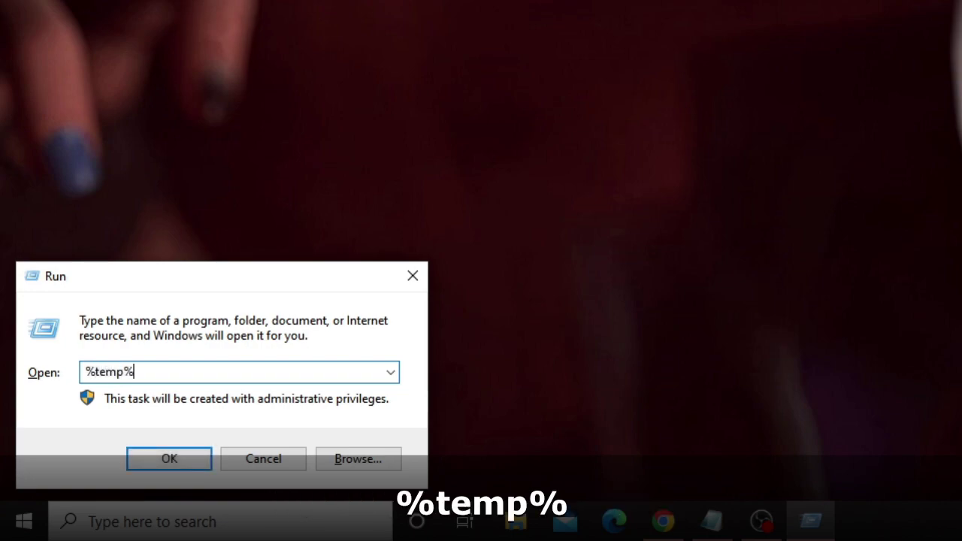
click(165, 461)
Delete all files in the user's Temp folder, skipping every in-use item, and close it.
click(880, 18)
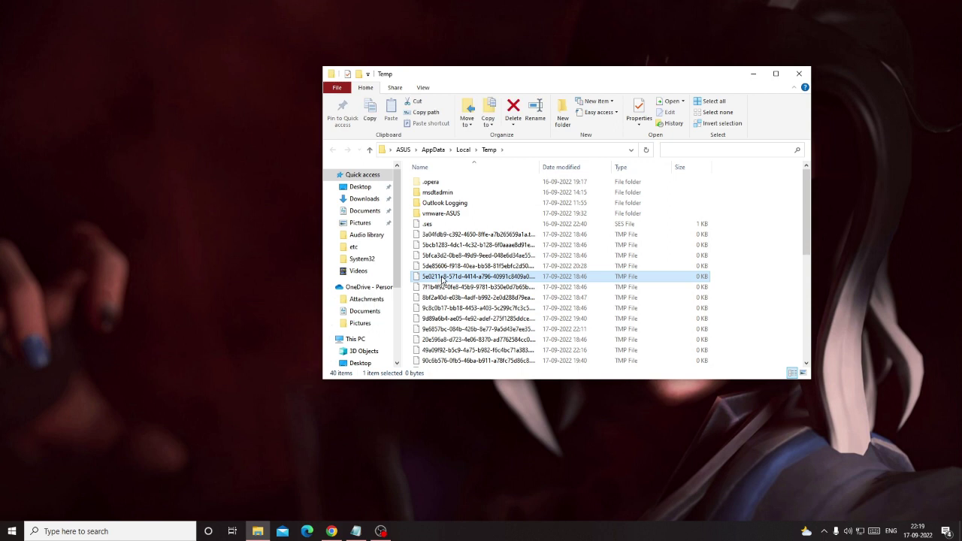
key(ctrl+a)
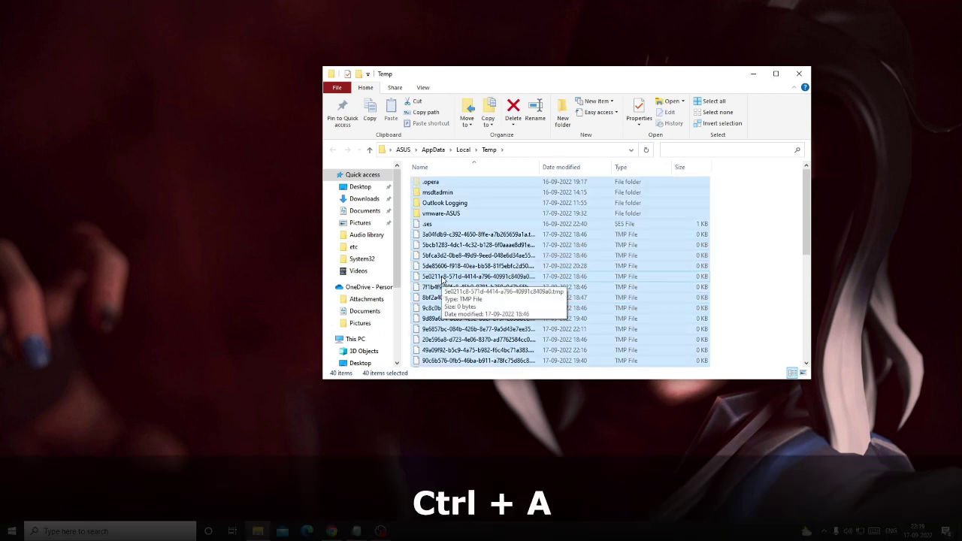
key(Delete)
click(448, 220)
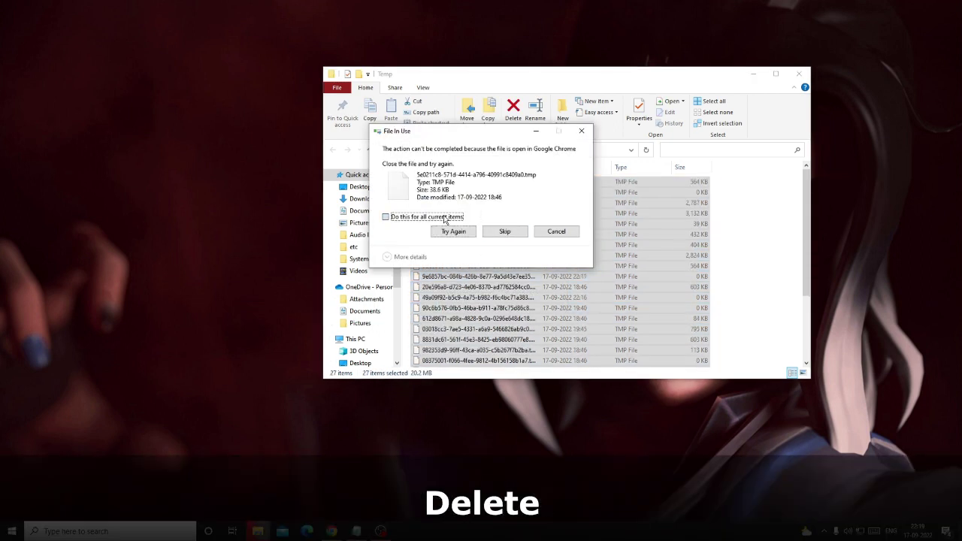
click(502, 232)
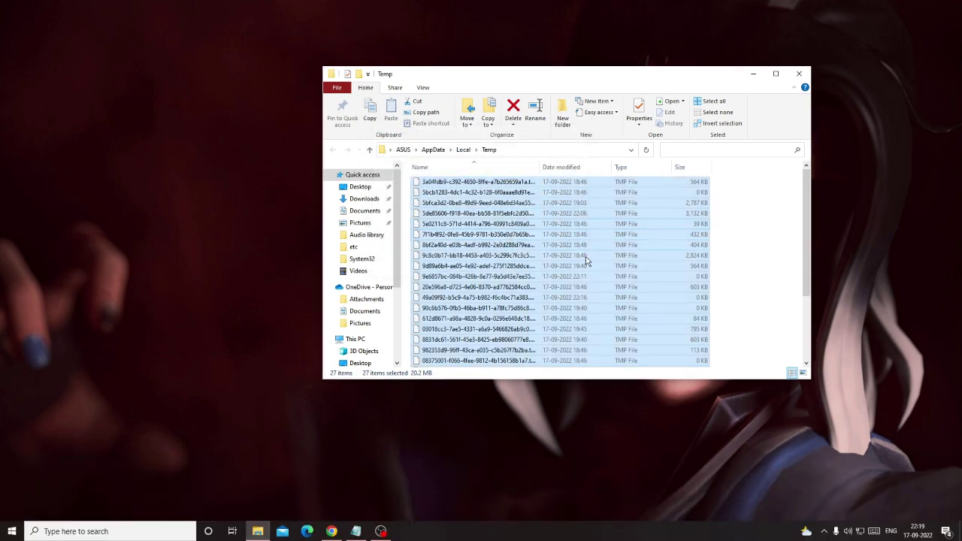
click(800, 73)
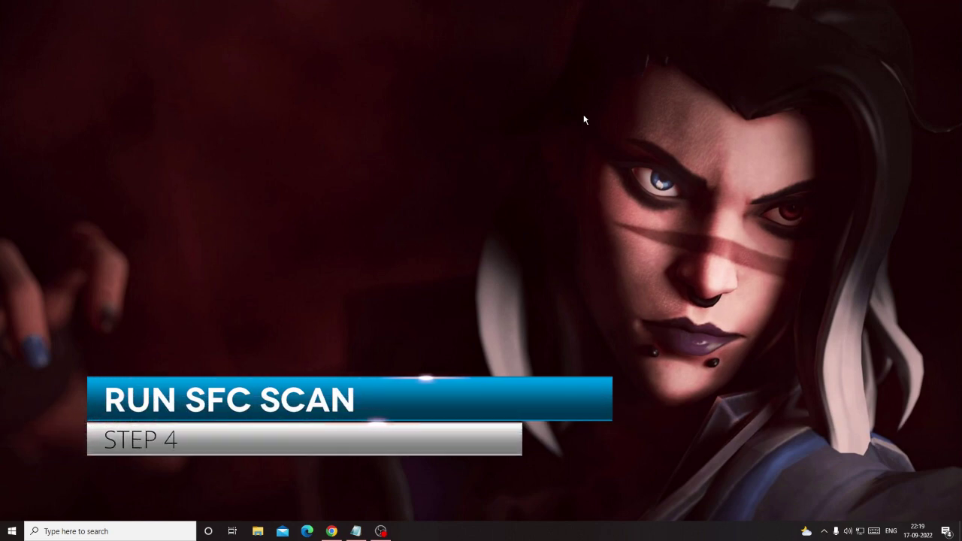
Launch Command Prompt as administrator from a cmd search.
click(118, 531)
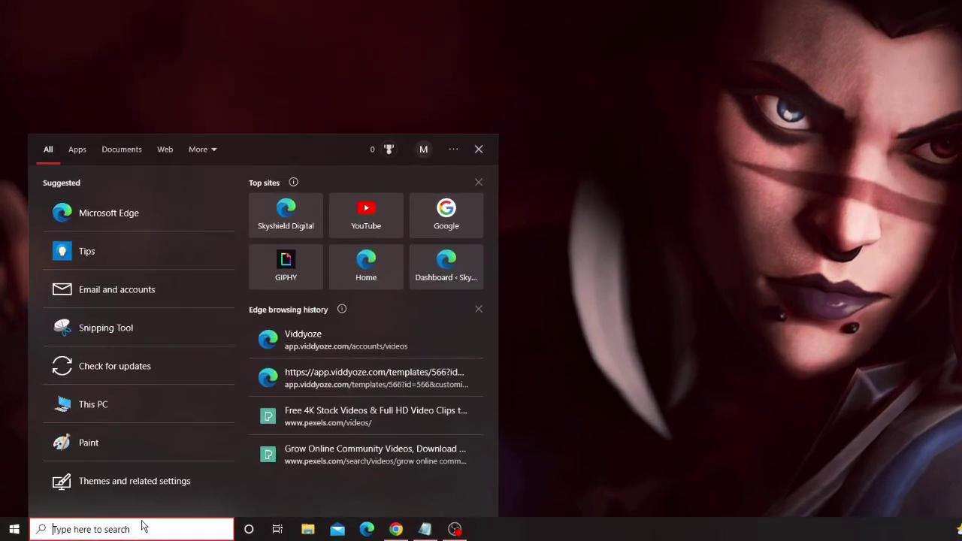
text(cmd)
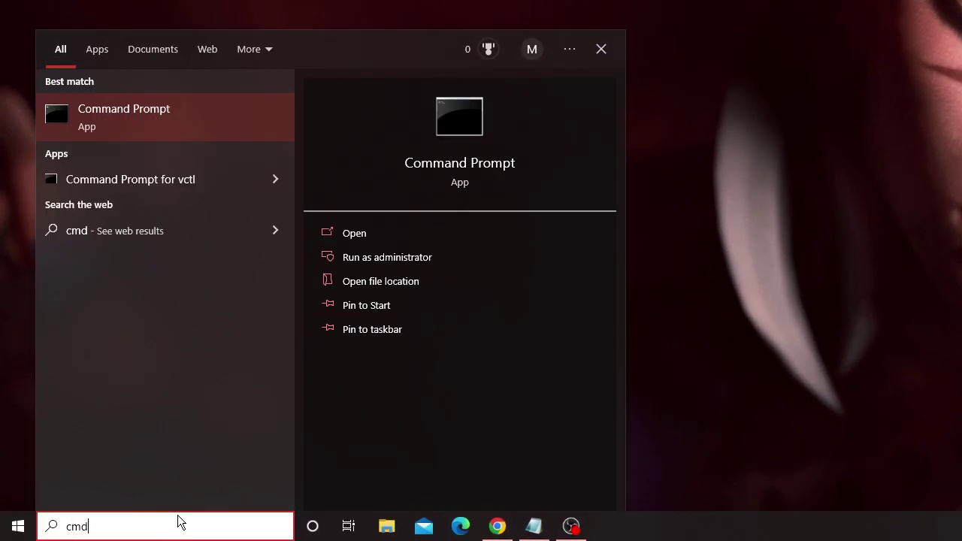
click(413, 258)
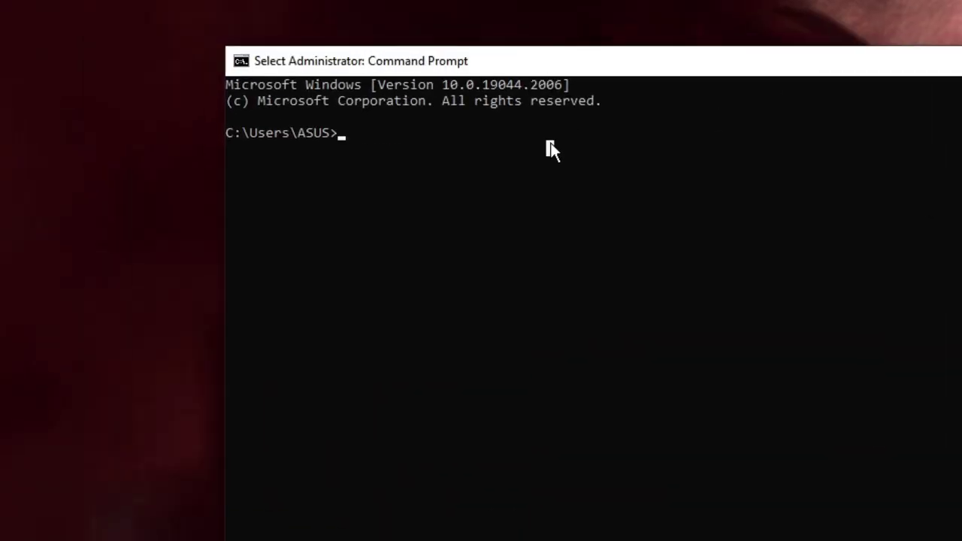
Run sfc /scannow and minimise the console while the scan continues.
text(sfc )
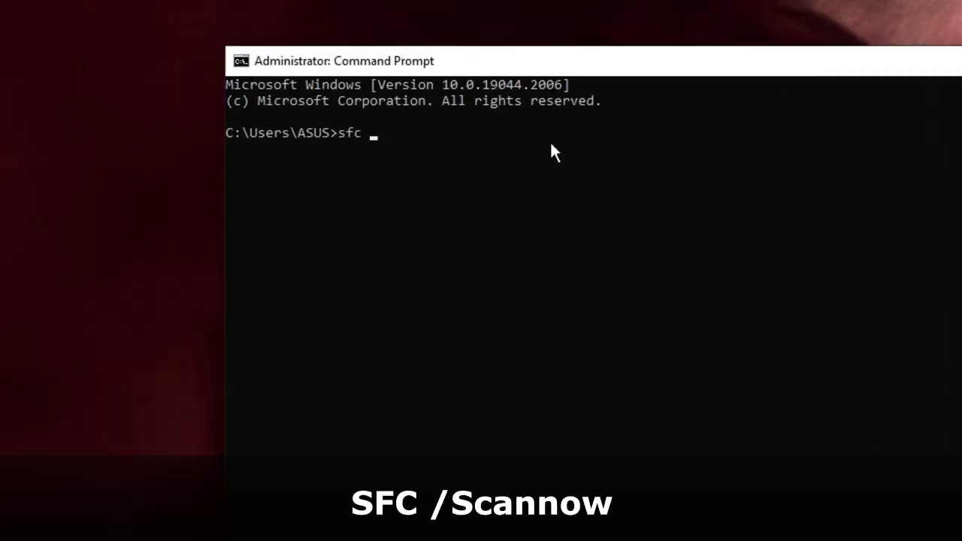
text(/scannow)
key(Return)
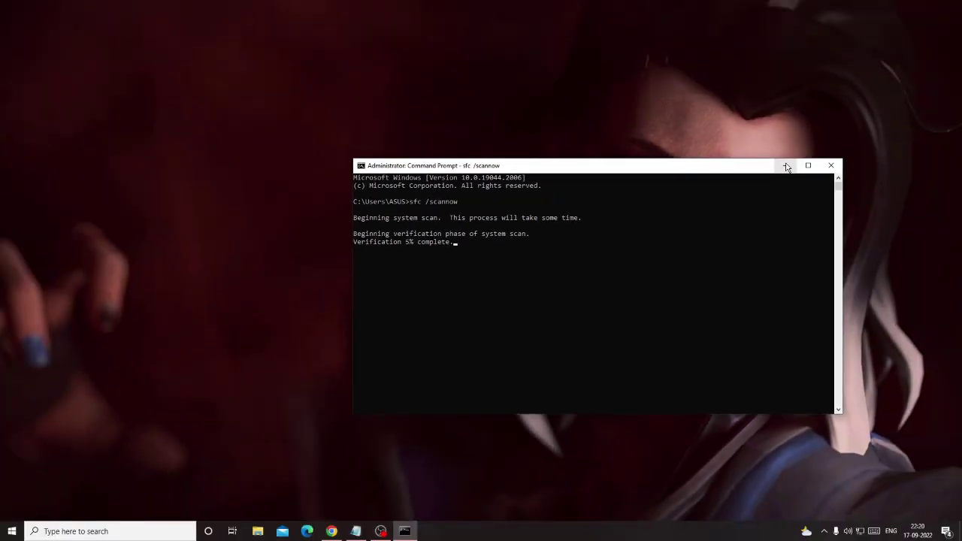
click(786, 165)
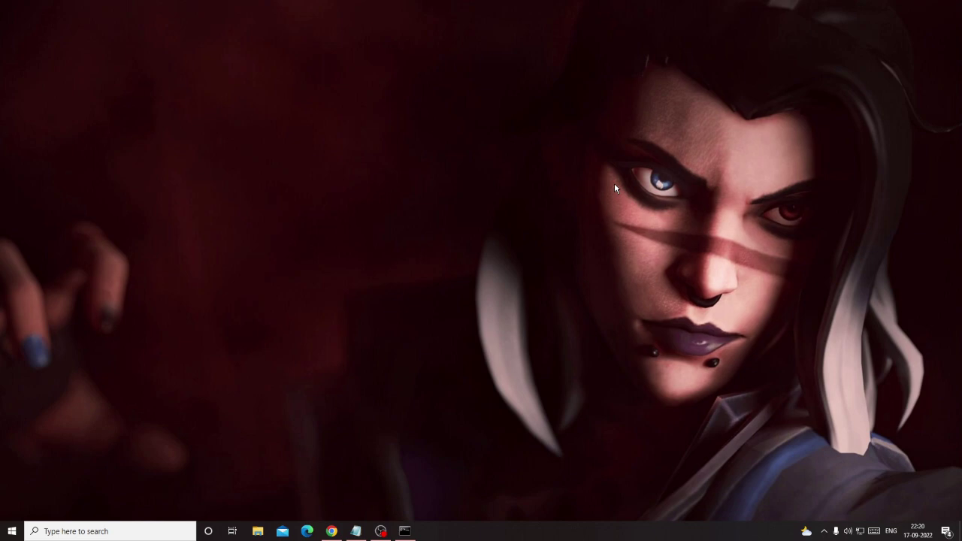
Open Check for updates from an 'updates' search, confirm the PC is up to date, and close Settings.
click(108, 532)
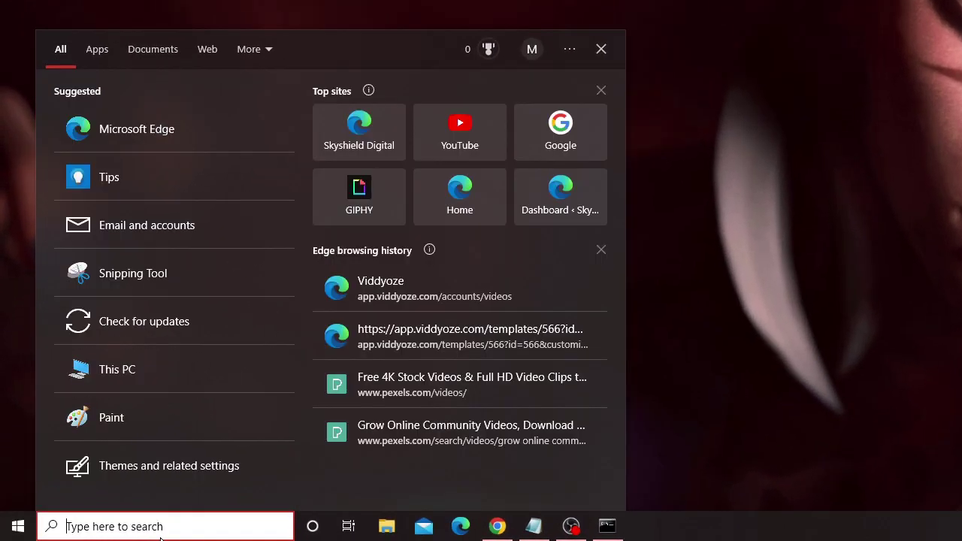
text(updates)
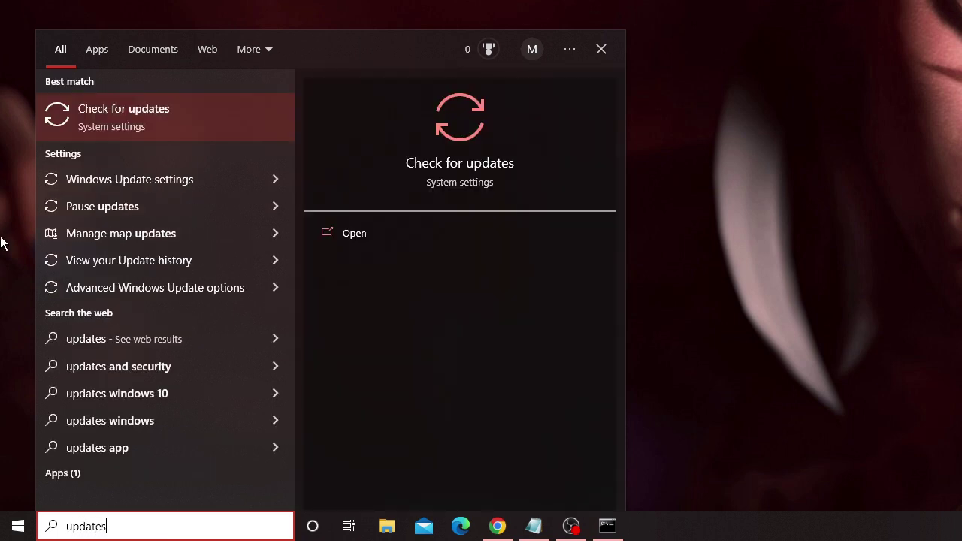
click(124, 117)
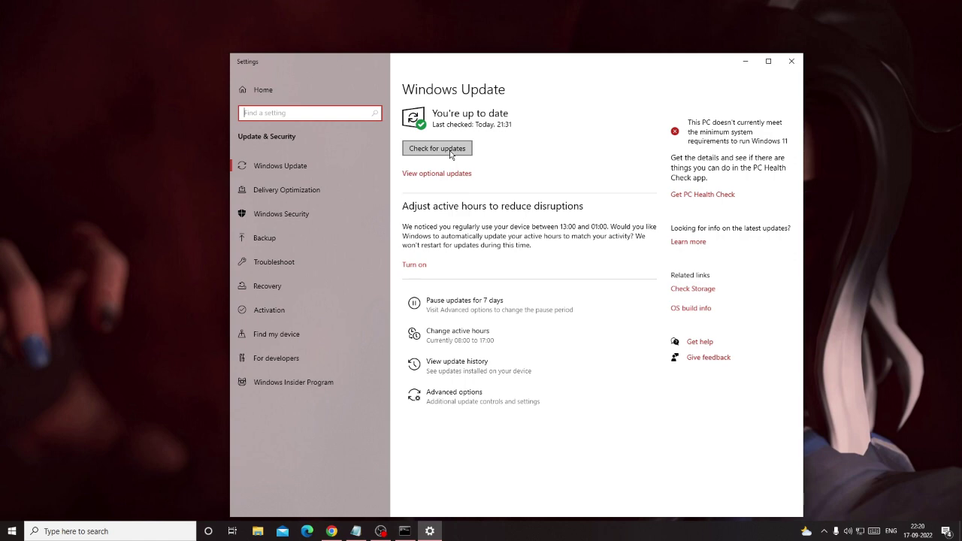
click(799, 63)
right_click(263, 445)
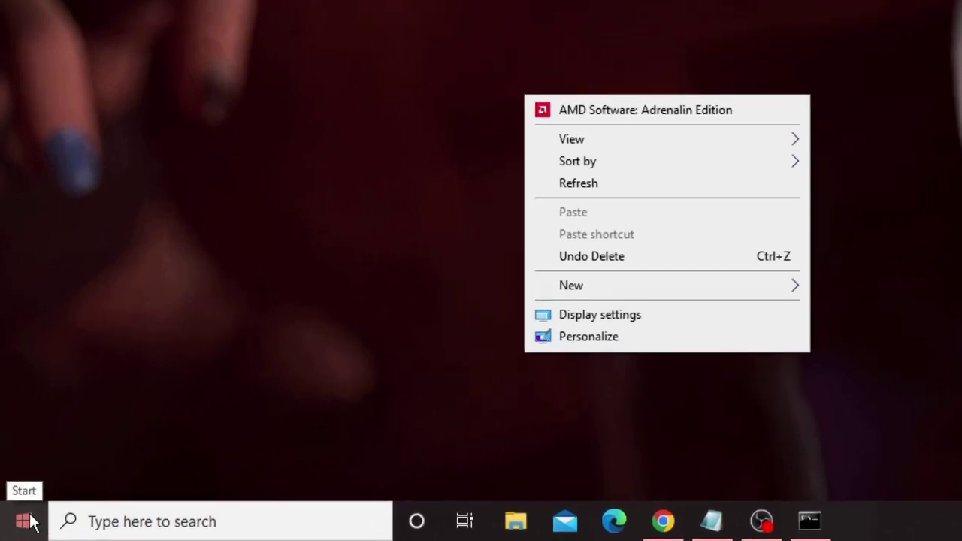
right_click(22, 529)
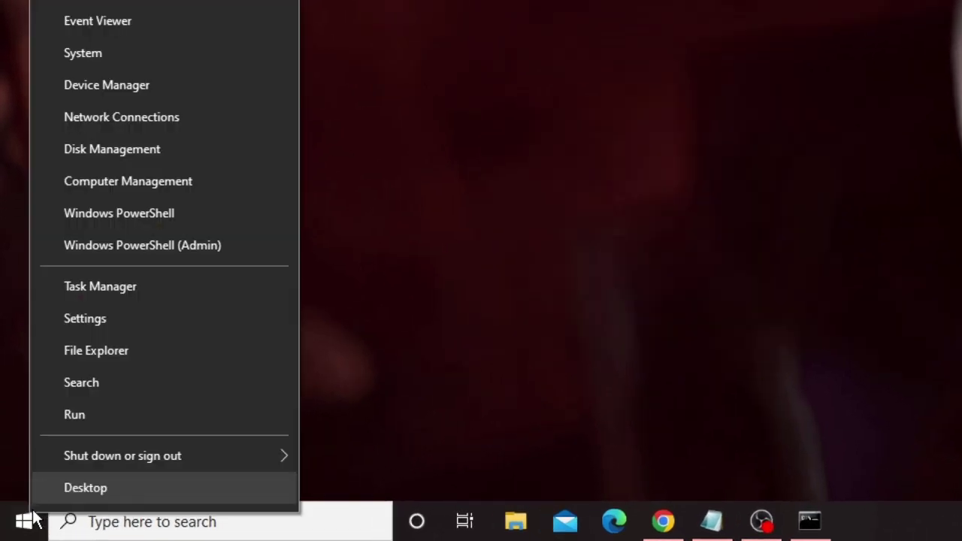
click(161, 85)
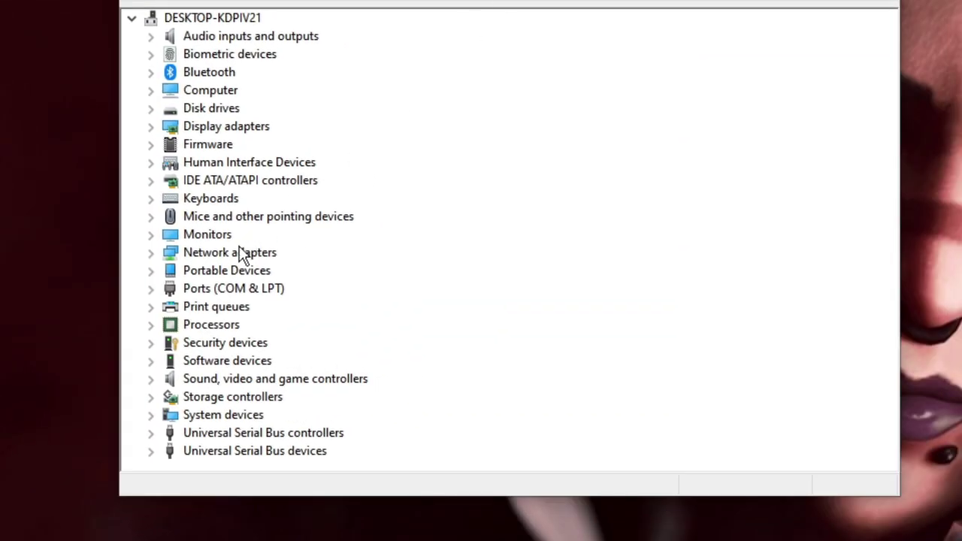
click(240, 253)
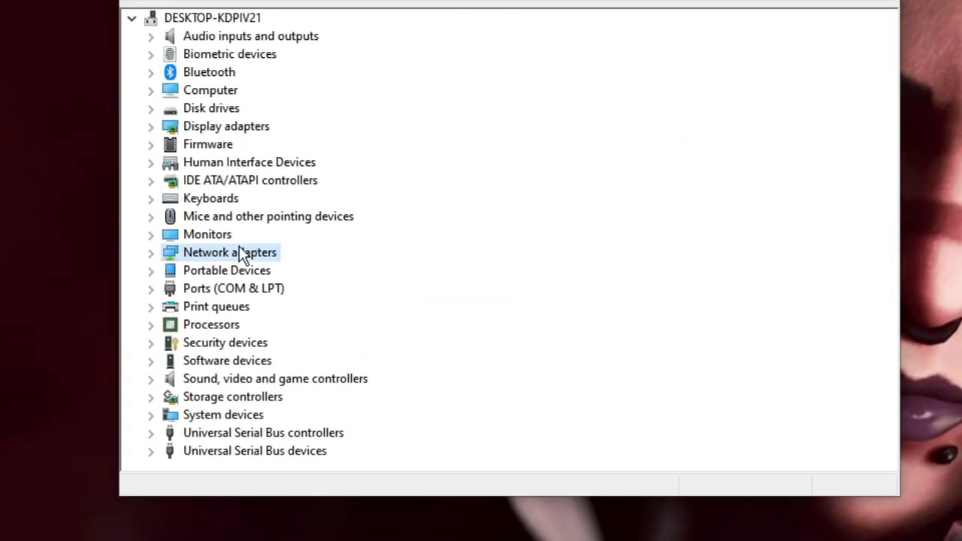
double_click(236, 128)
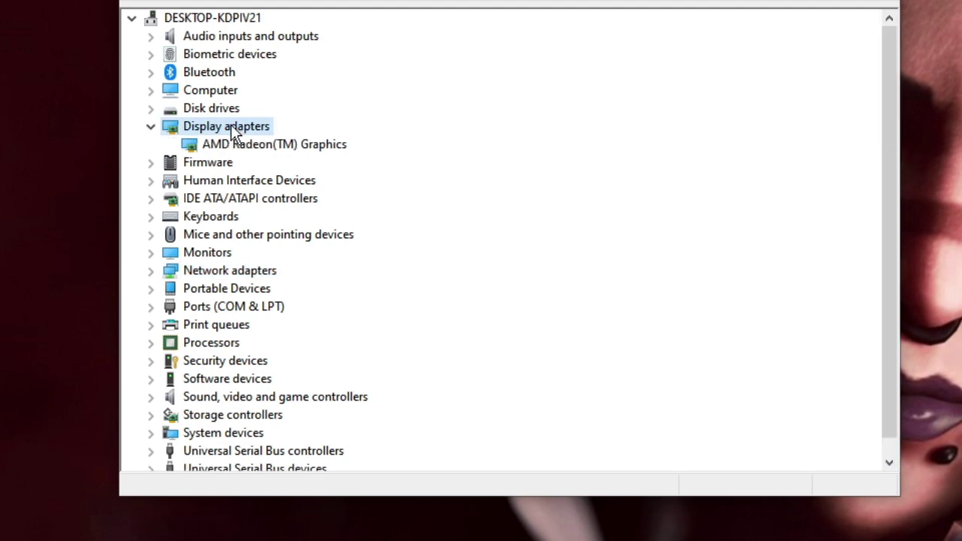
click(241, 147)
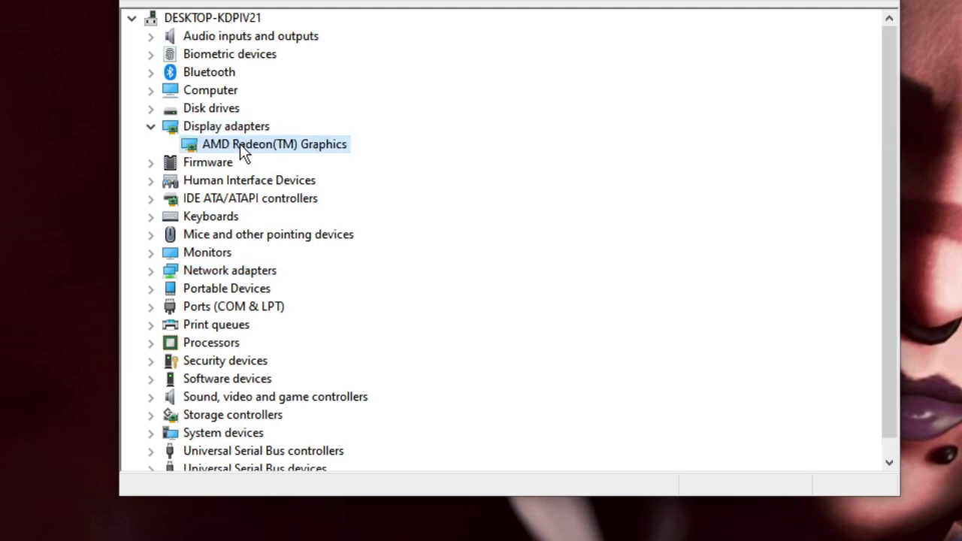
right_click(299, 143)
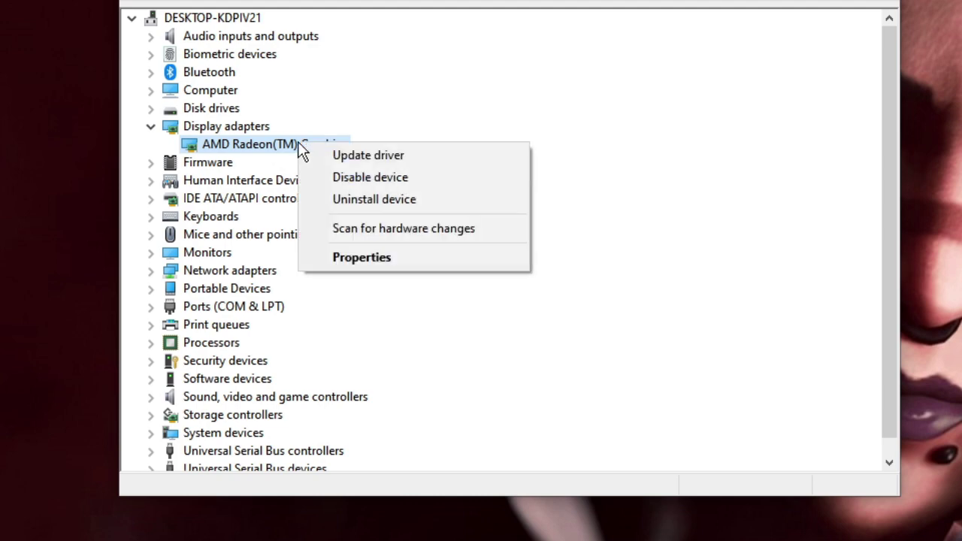
click(361, 154)
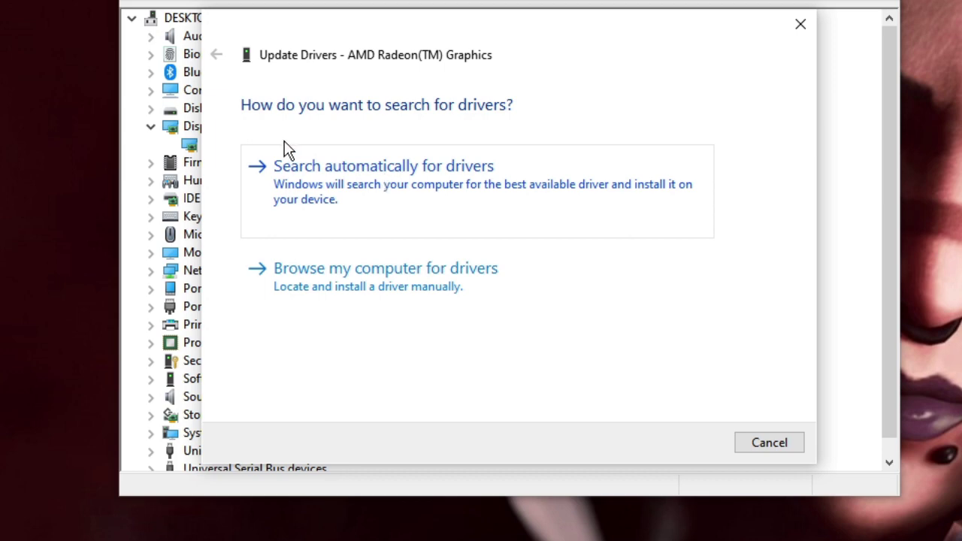
click(755, 446)
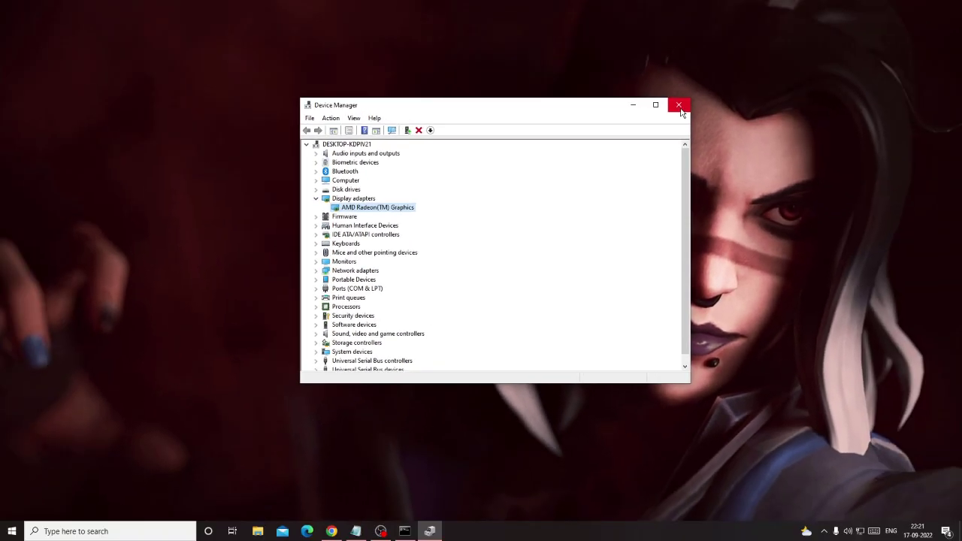
click(679, 105)
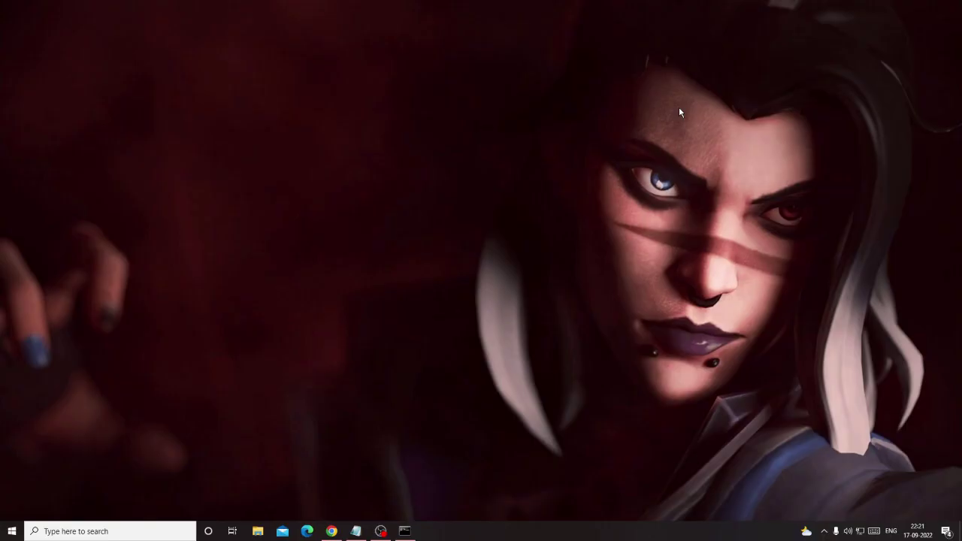
Open Windows Memory Diagnostic via mds and choose 'Restart now and check for problems'.
click(144, 531)
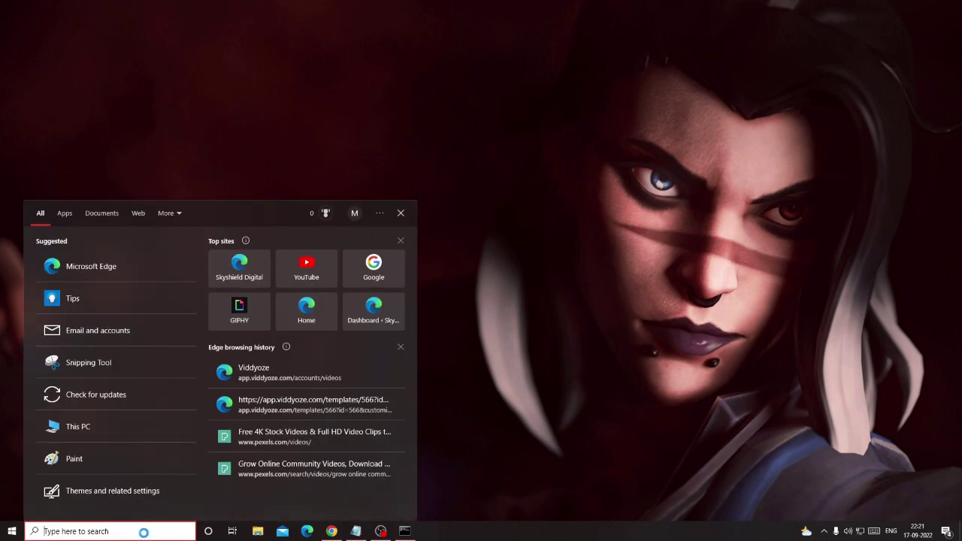
text(mds)
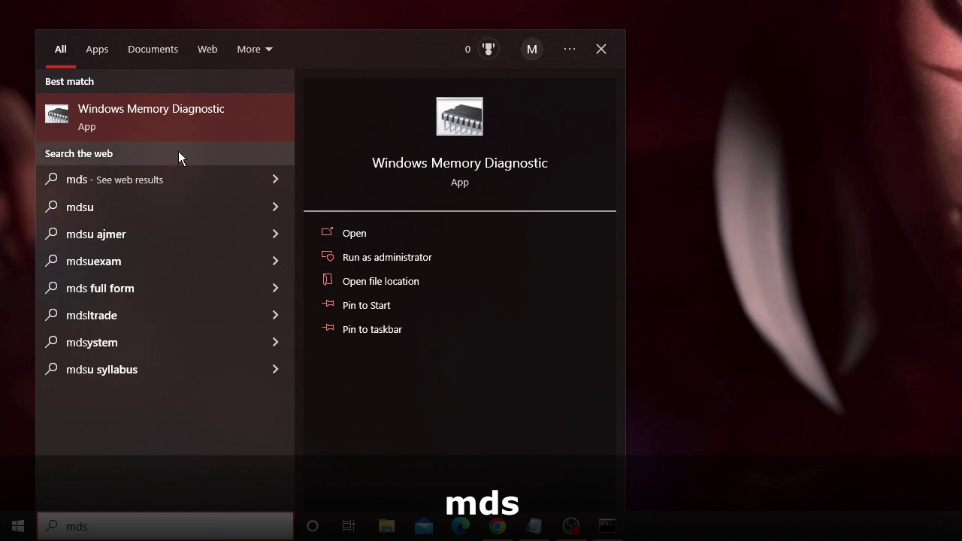
click(178, 121)
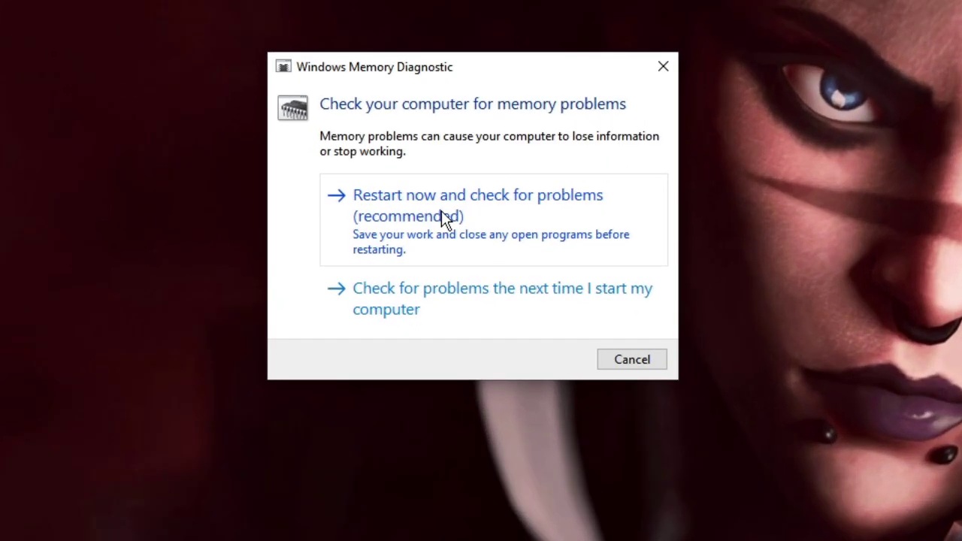
click(445, 212)
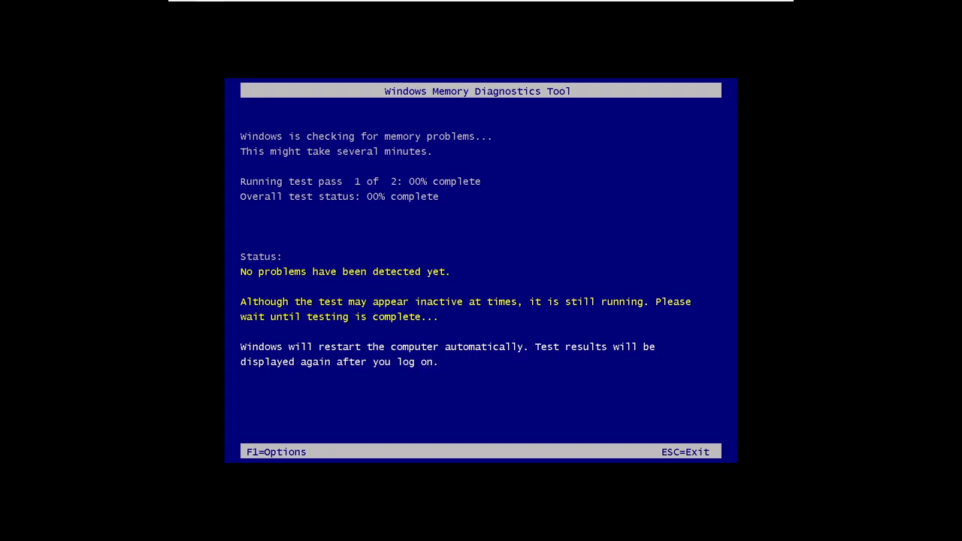